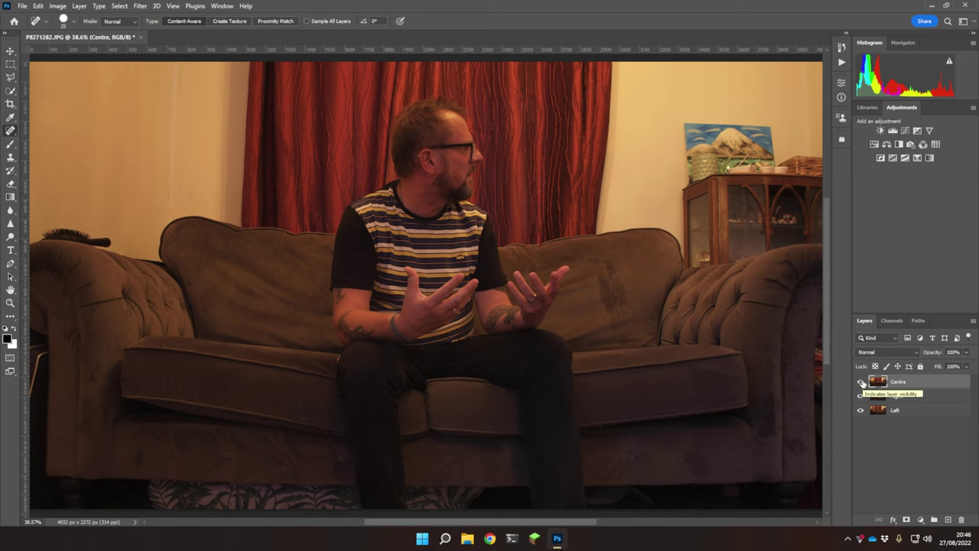
Hide and show the Centre and Right layers in turn to compare the three sofa photos.
left_click(861, 383)
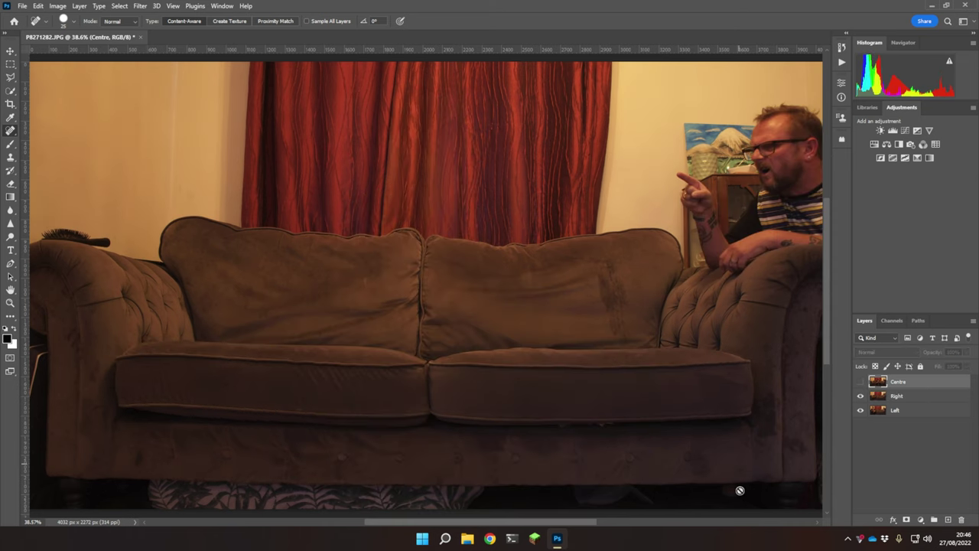
left_click(861, 396)
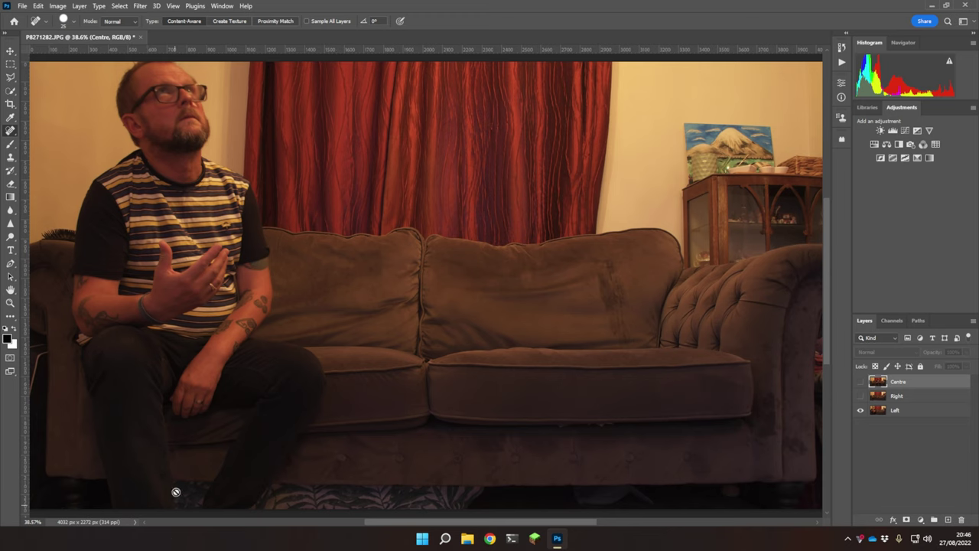
left_click(861, 395)
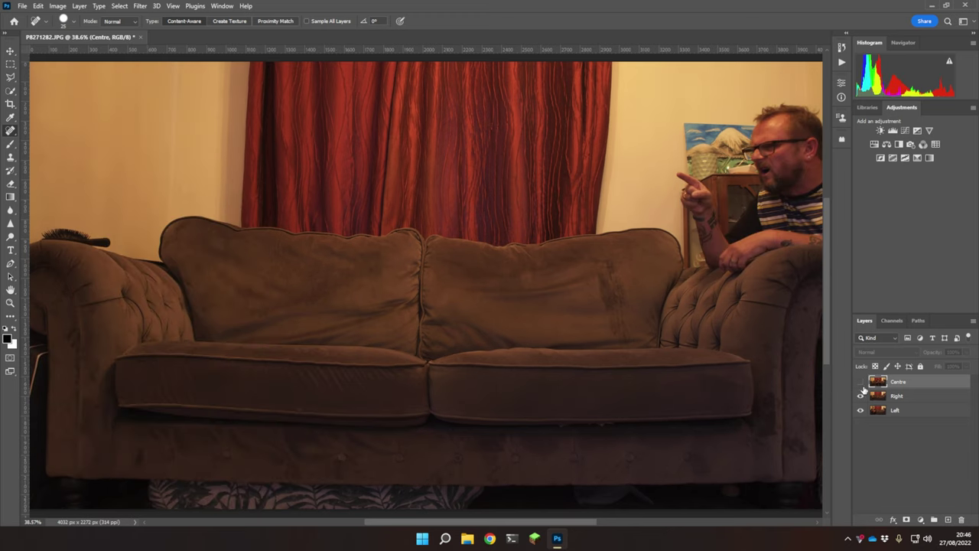
left_click(861, 381)
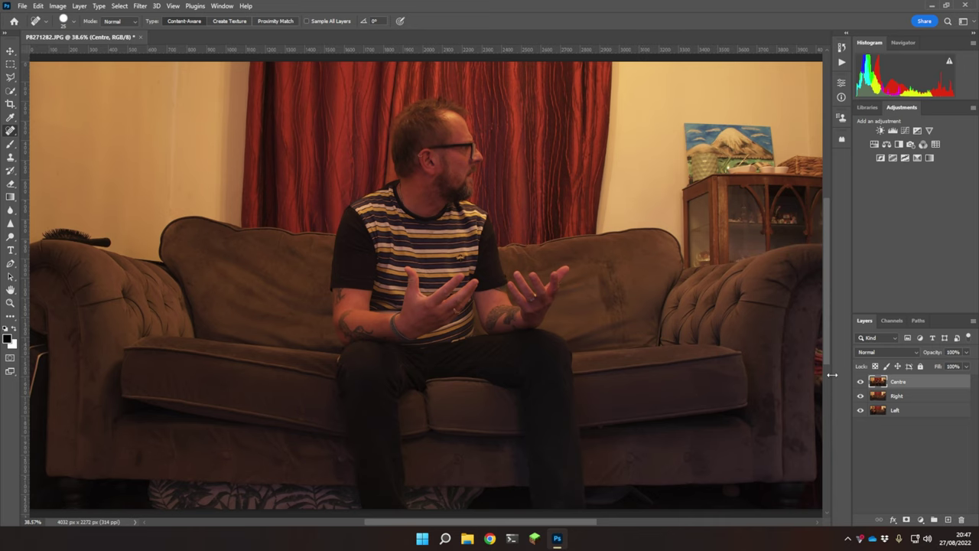
left_click(860, 381)
left_click(861, 396)
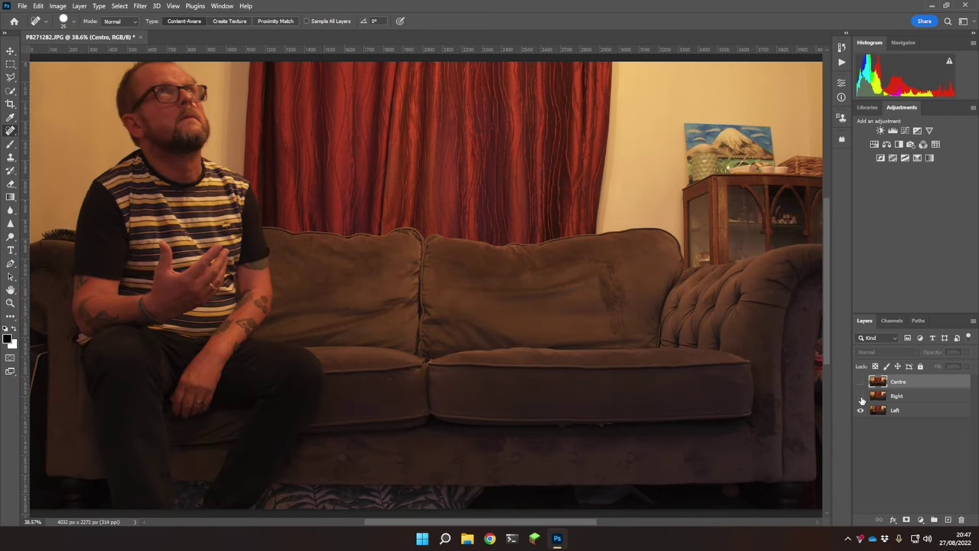
left_click(860, 395)
left_click(860, 381)
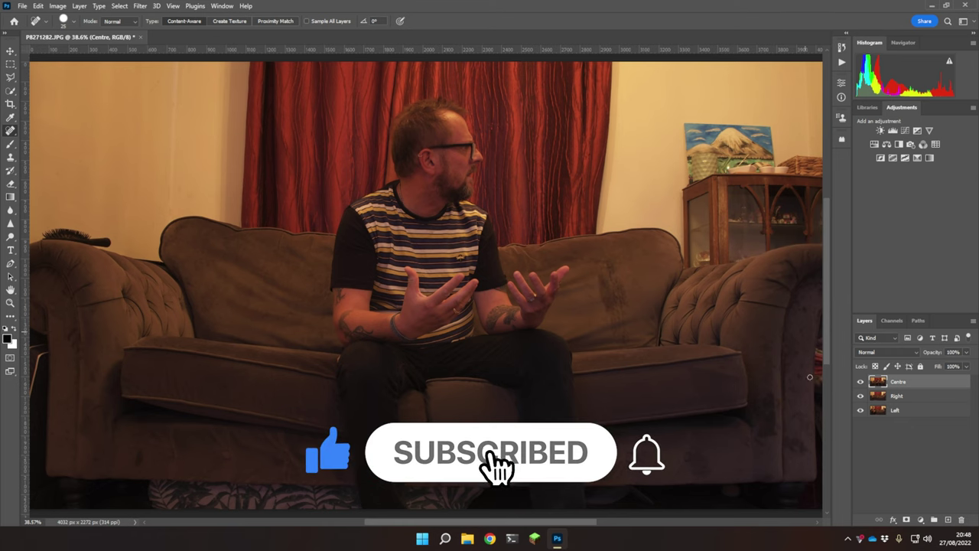
left_click(860, 382)
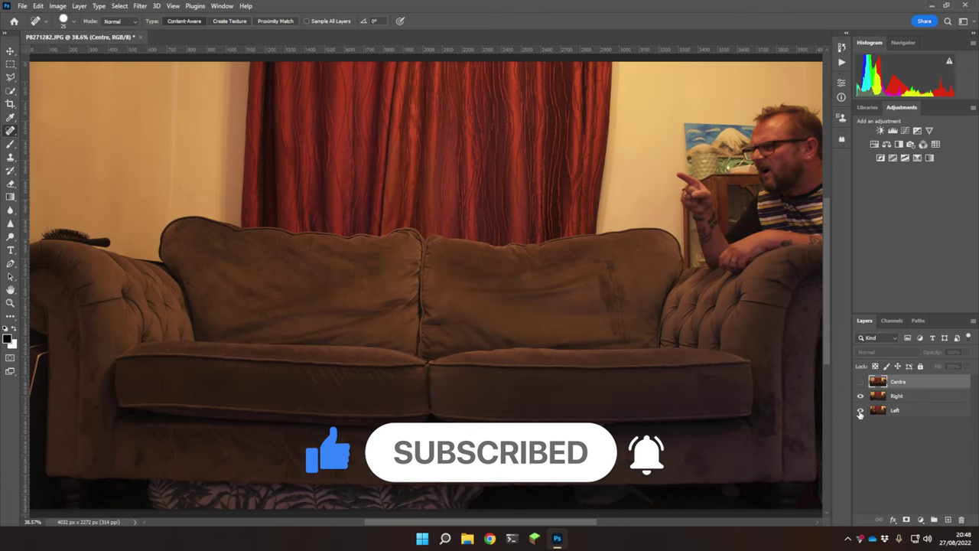
left_click(860, 396)
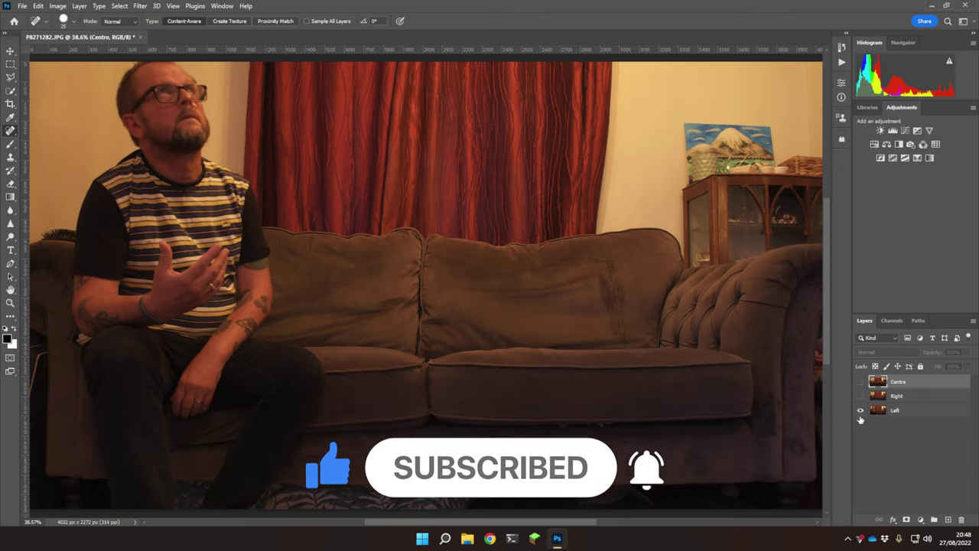
left_click(860, 396)
left_click(861, 382)
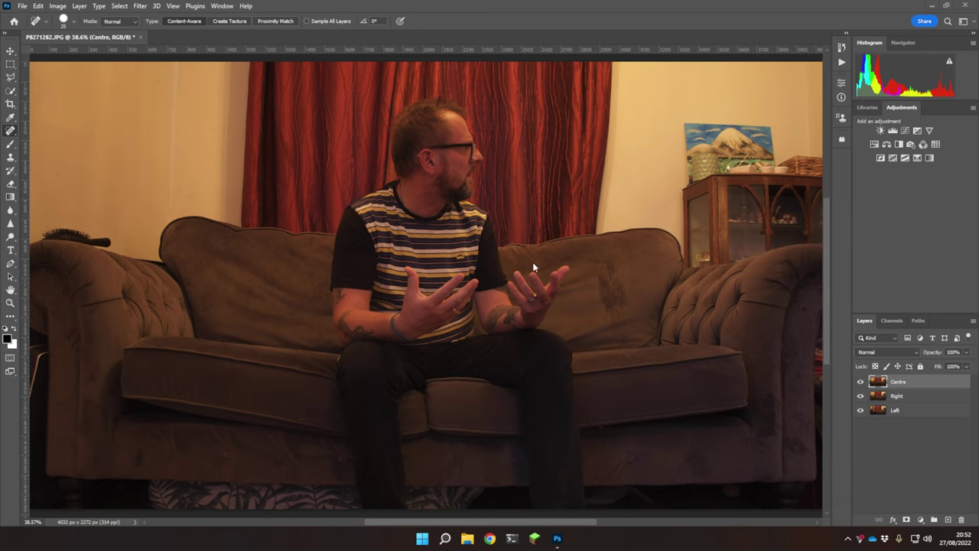
Lower the opacity of the Centre layer to 43% and the Right layer to 48%.
left_click(966, 352)
left_click_drag(967, 368, 941, 367)
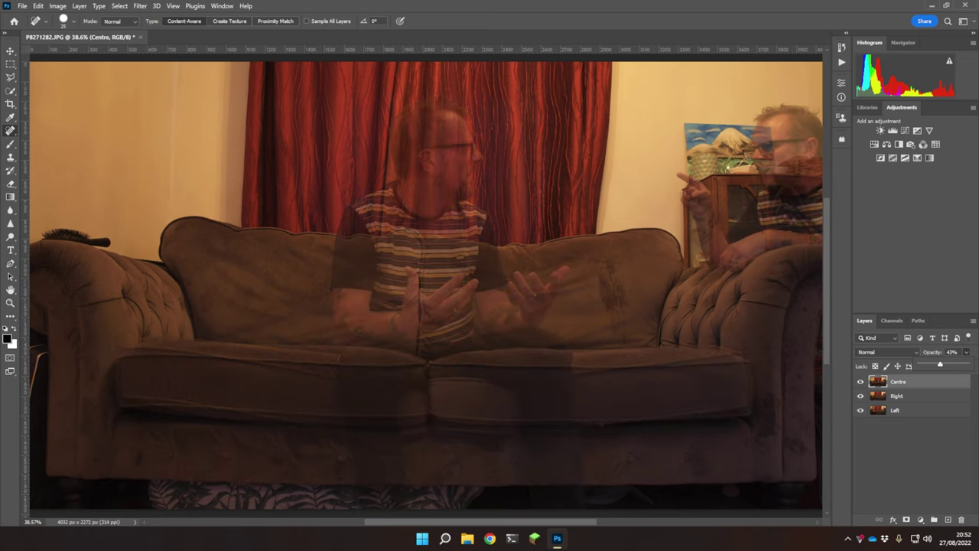
left_click(928, 396)
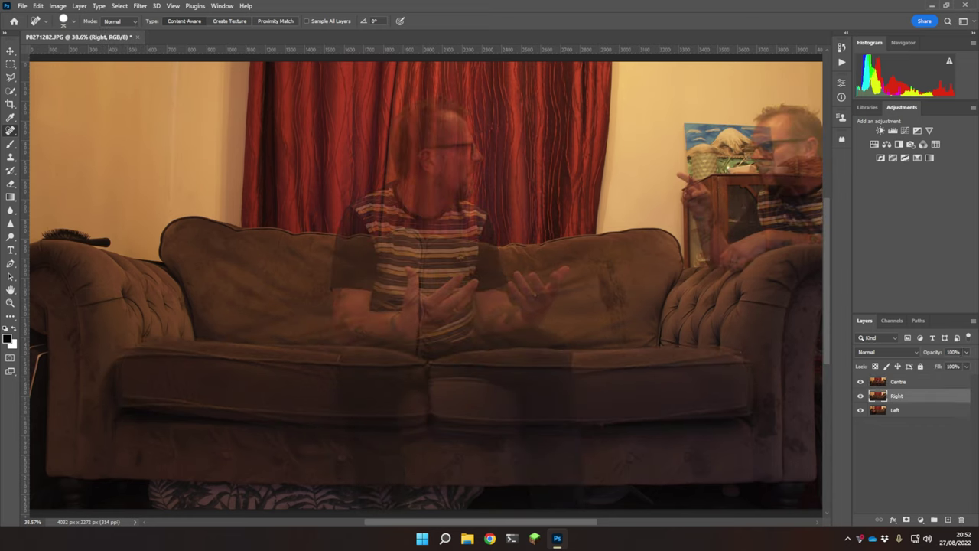
left_click(968, 354)
left_click_drag(964, 368, 943, 369)
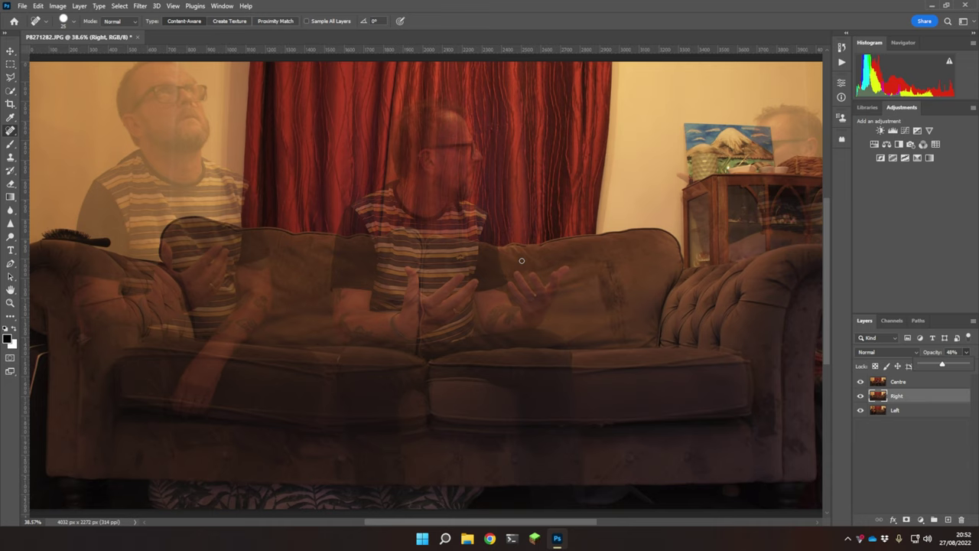
left_click(868, 238)
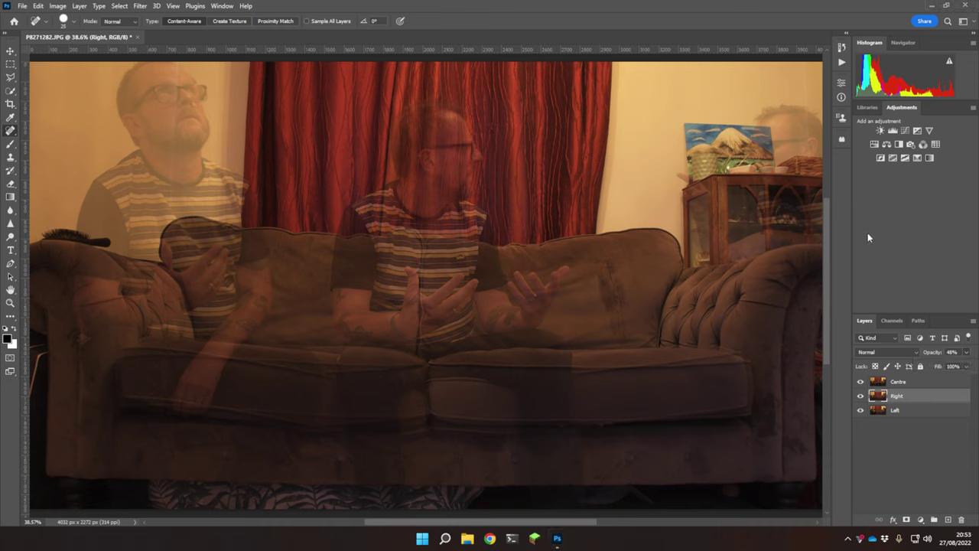
Restore the Right and Centre layers to 100% opacity.
left_click(965, 354)
left_click_drag(947, 365, 972, 364)
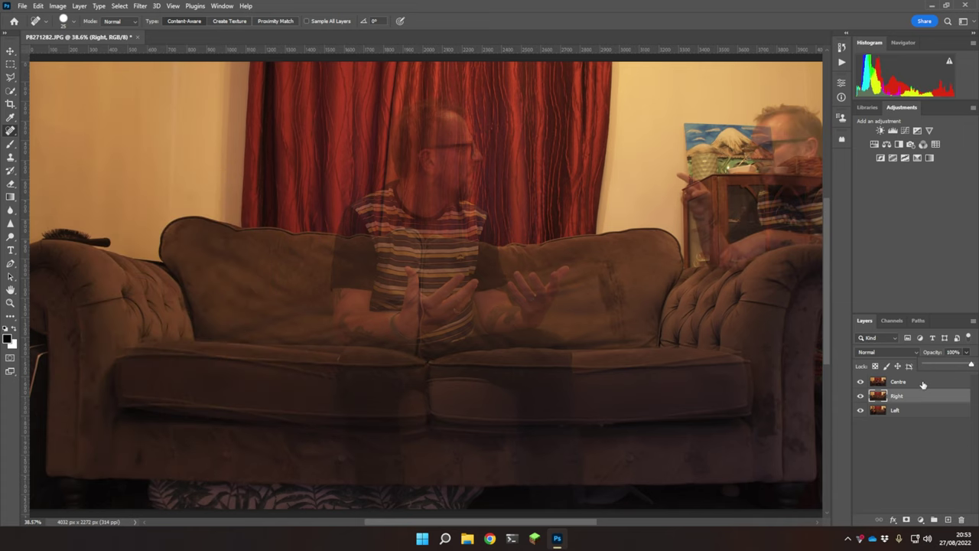
left_click(923, 384)
left_click(965, 352)
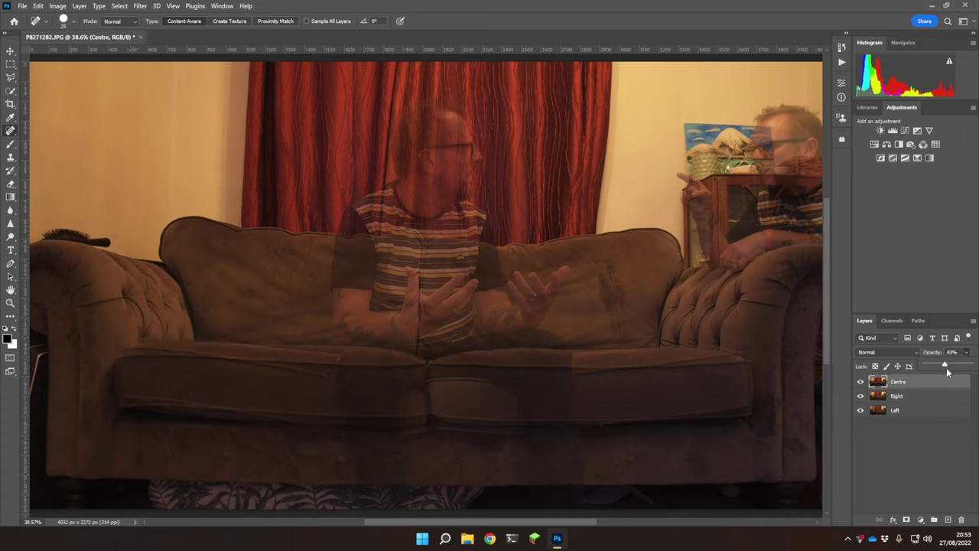
left_click_drag(946, 367, 973, 365)
Activate the Brush tool and adjust its size, ending at 500 px.
key("b")
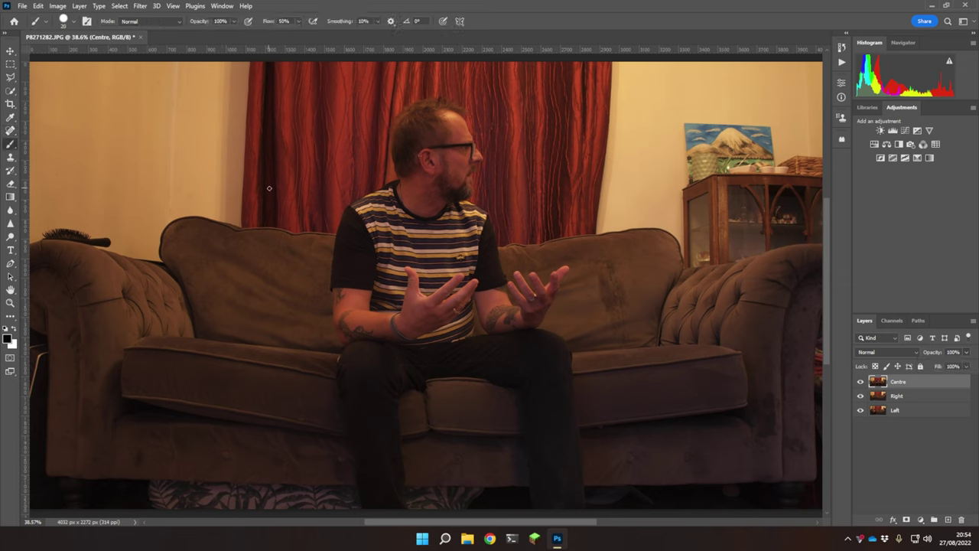
key("bracketright")
key("bracketright")
key("bracketright")
key("bracketright")
key("bracketright")
key("bracketright")
key("bracketright")
key("bracketright")
key("bracketright")
key("bracketright")
key("bracketright")
key("bracketright")
key("bracketleft")
key("bracketleft")
key("bracketleft")
key("bracketleft")
key("bracketright")
key("bracketright")
key("bracketright")
key("bracketright")
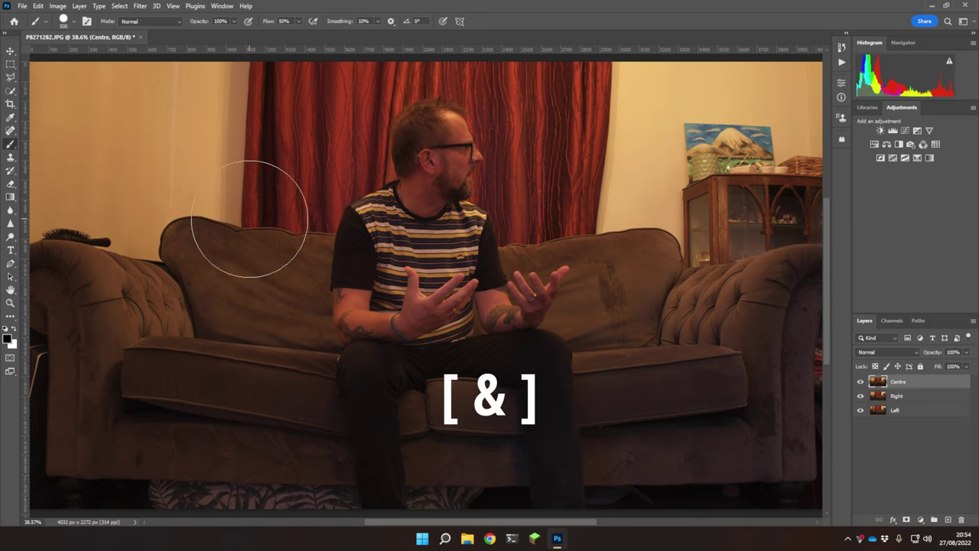
key("bracketleft")
key("bracketleft")
key("bracketleft")
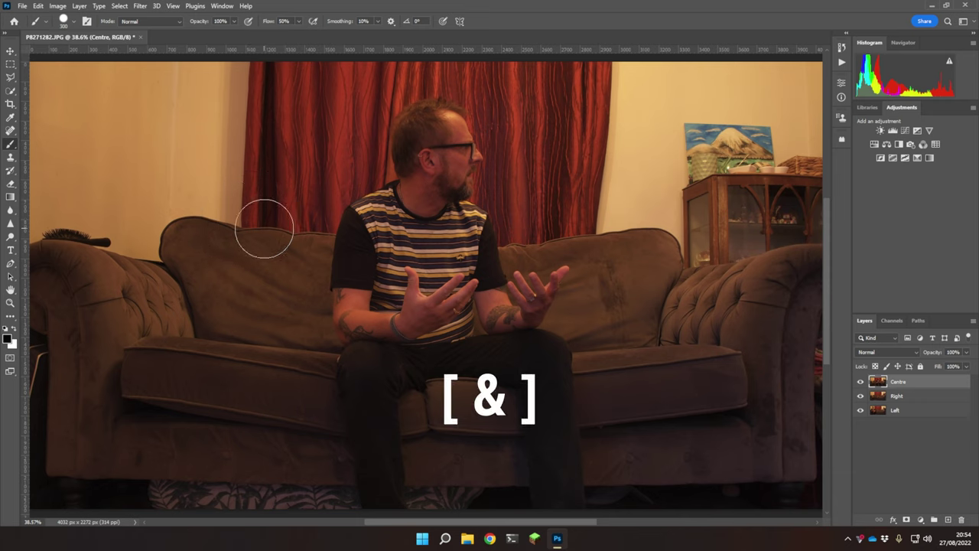
key("bracketleft")
key("bracketleft")
key("bracketleft")
key("bracketleft")
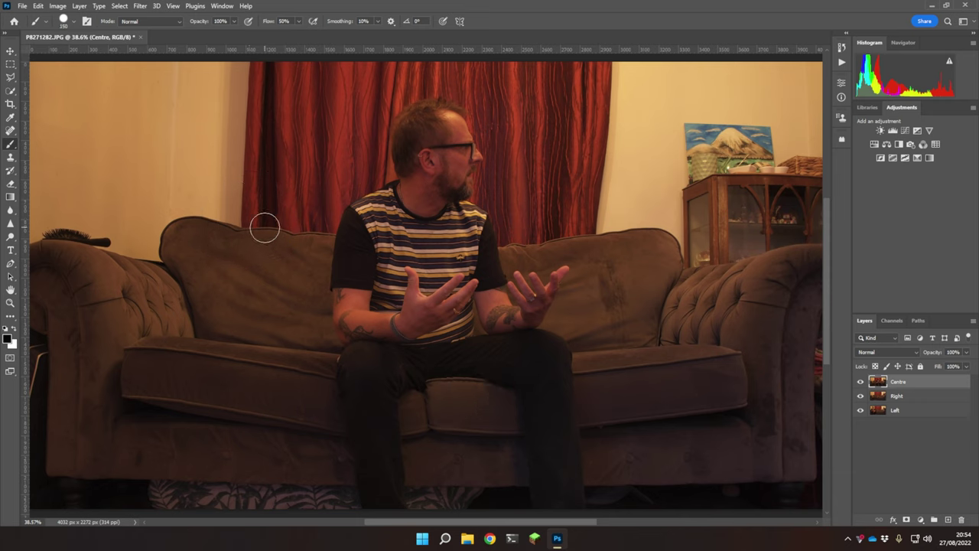
key("bracketright")
key("bracketright")
key("bracketright")
key("bracketright")
key("bracketright")
key("bracketright")
Soften the brush to 14% hardness and raise its flow to 100%.
left_click(74, 25)
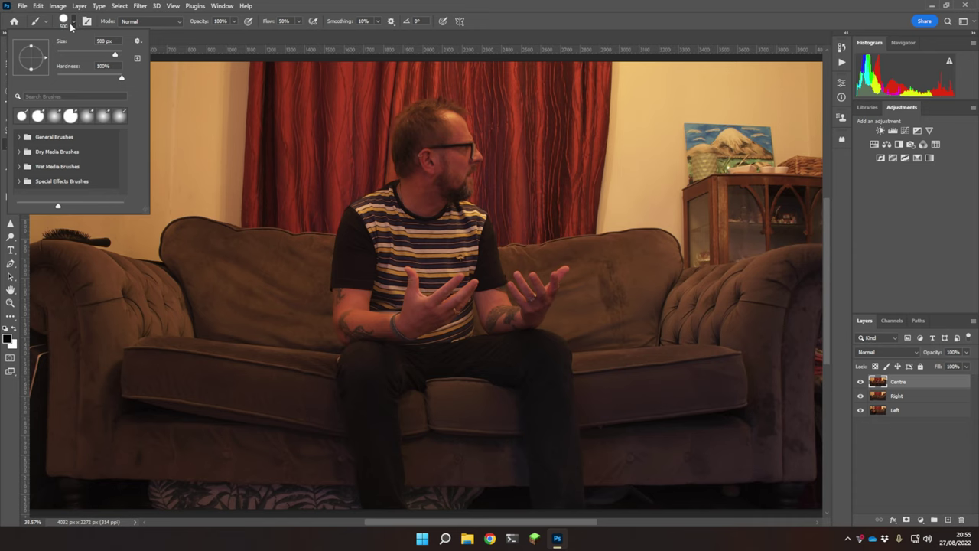
left_click_drag(120, 81, 66, 81)
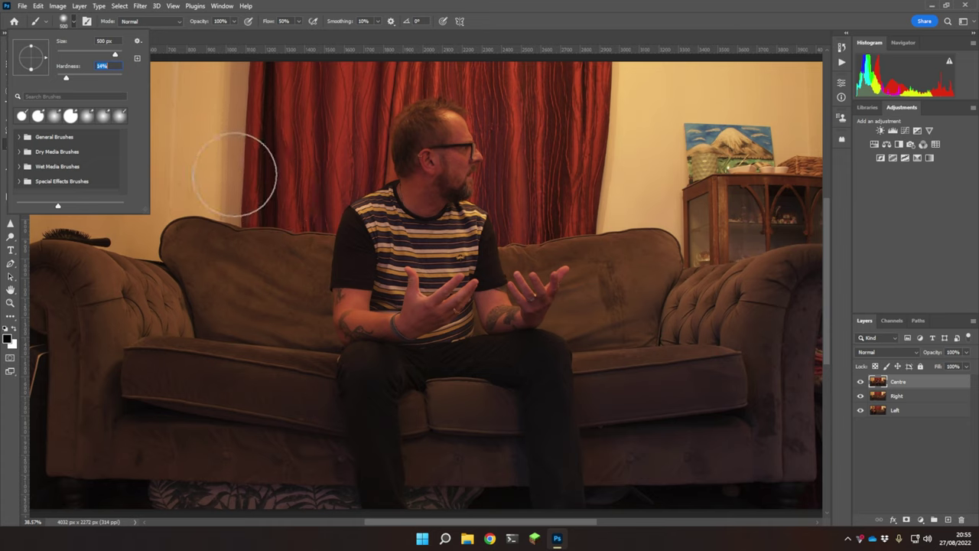
left_click(317, 13)
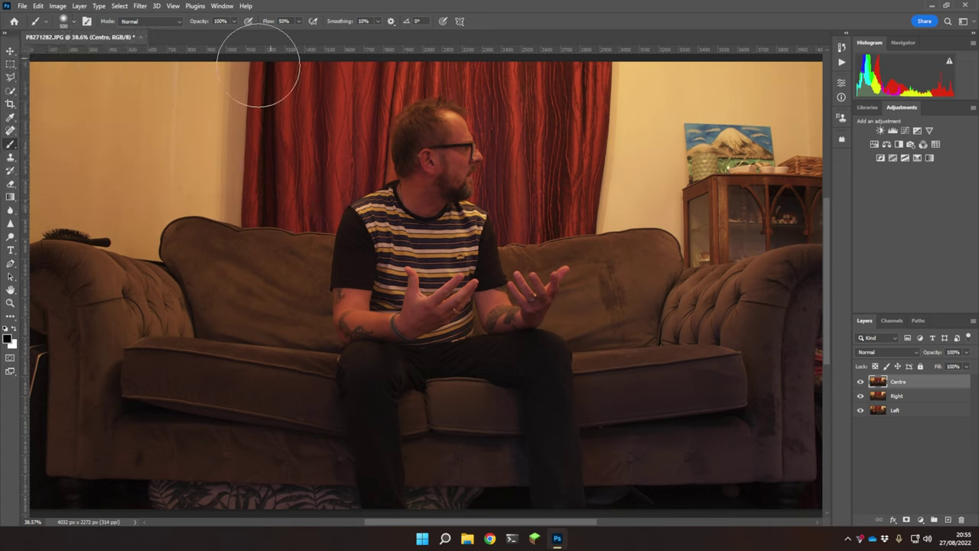
left_click(299, 21)
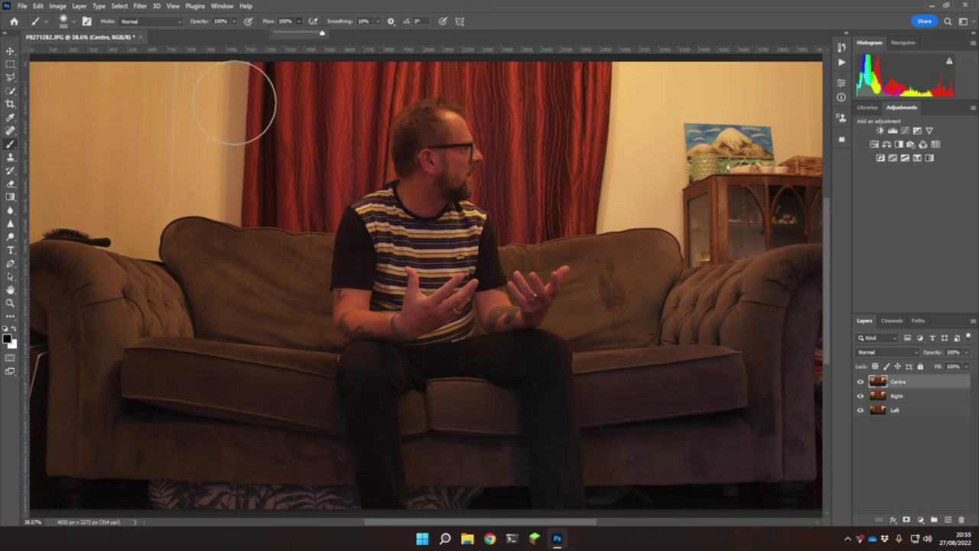
left_click(251, 99)
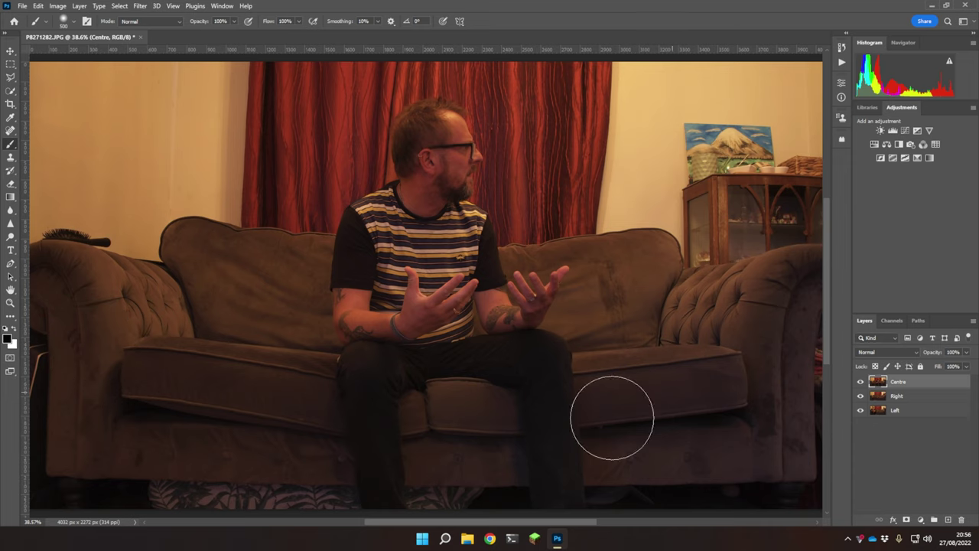
Hide the Centre layer and add a layer mask to the Right layer, leaving the mask active for editing.
left_click(861, 381)
left_click(910, 397)
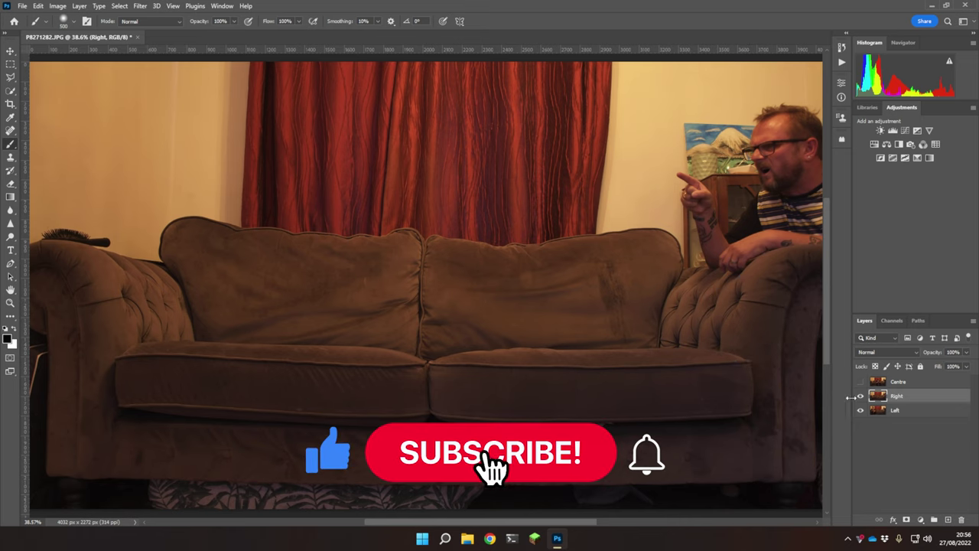
left_click(860, 397)
left_click(860, 397)
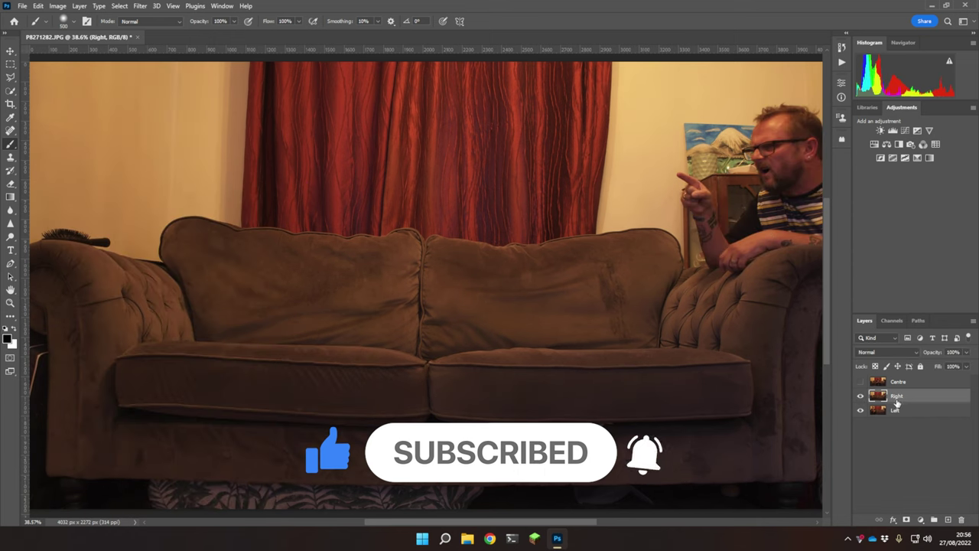
left_click(907, 520)
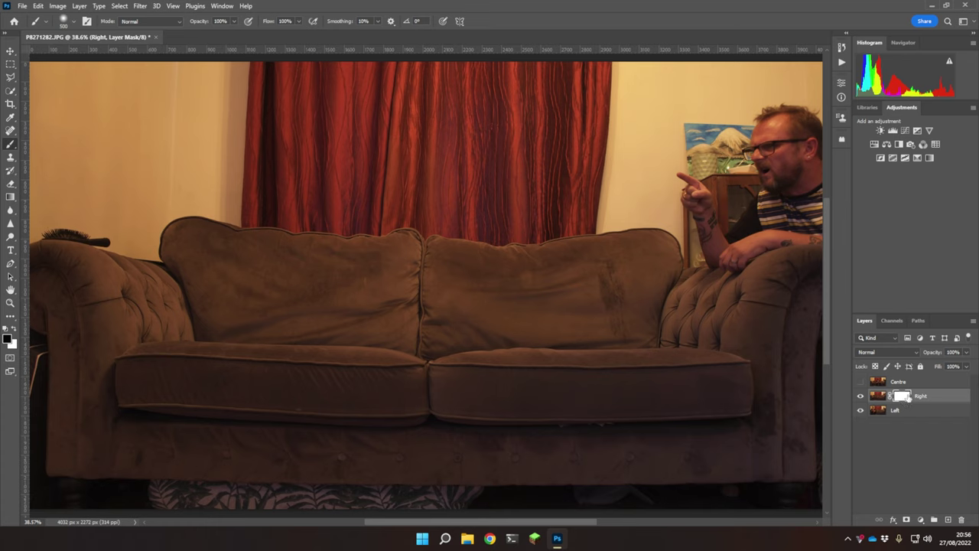
left_click(882, 399)
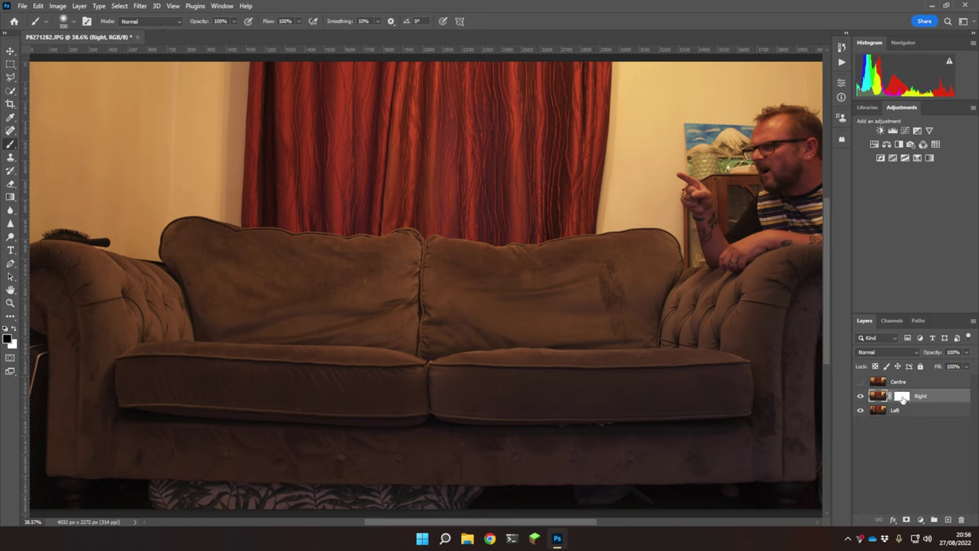
left_click(903, 398)
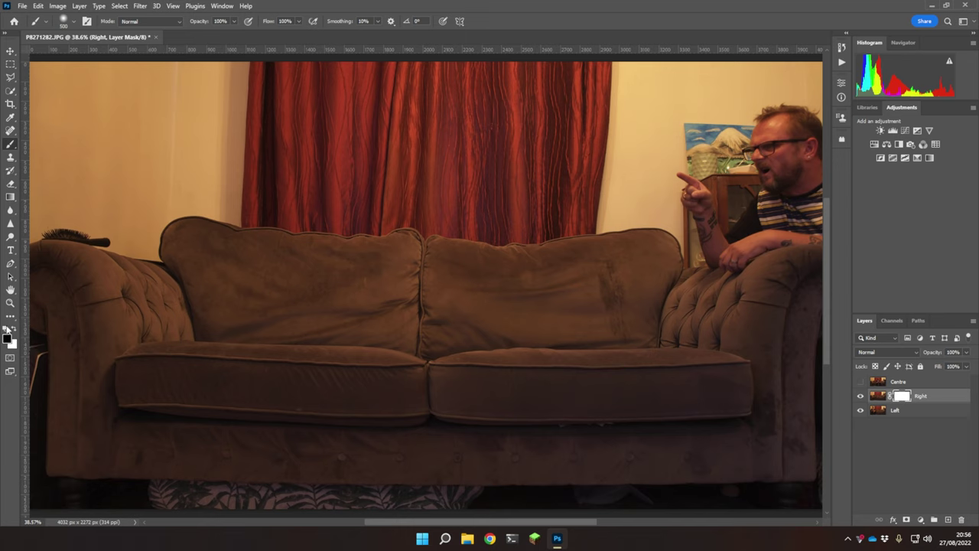
Try out the Right layer's mask by painting black over the man's arm and face, and white to bring them back.
left_click(5, 328)
key("x")
mouse_move(690, 184)
left_mouse_down()
mouse_move(703, 237)
mouse_move(714, 252)
mouse_move(747, 253)
left_mouse_up()
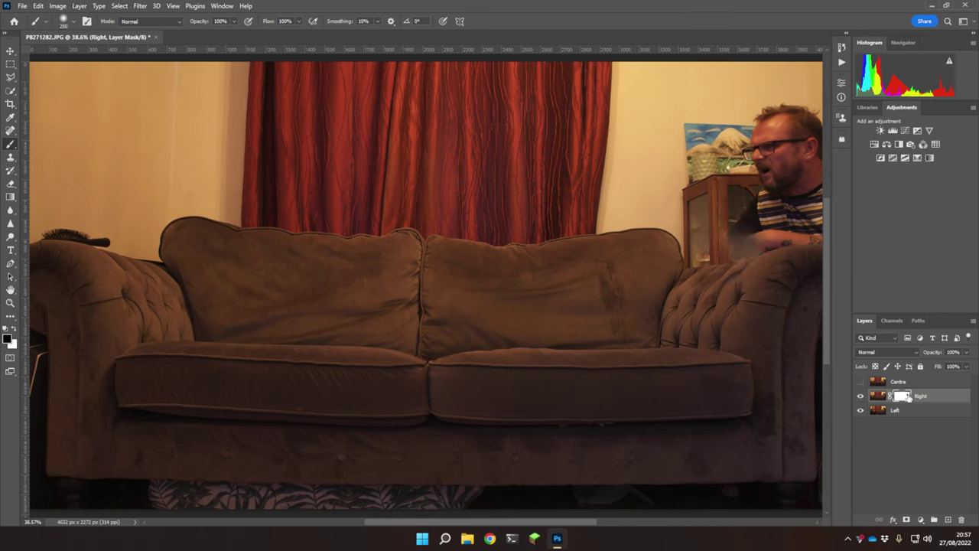
mouse_move(751, 220)
left_mouse_down()
mouse_move(765, 138)
mouse_move(783, 126)
left_mouse_up()
key("x")
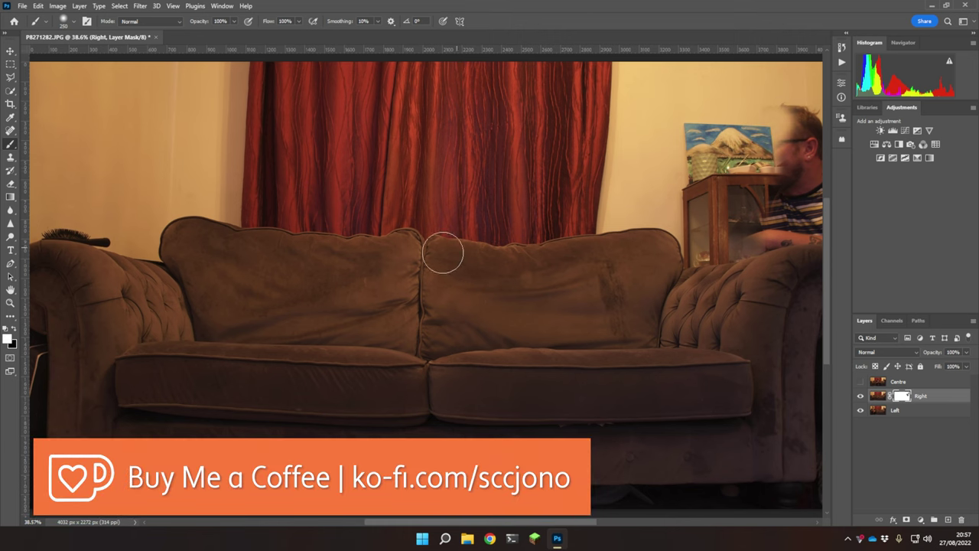
mouse_move(742, 201)
left_mouse_down()
mouse_move(724, 227)
mouse_move(751, 250)
mouse_move(714, 250)
mouse_move(715, 210)
mouse_move(701, 225)
mouse_move(686, 191)
mouse_move(721, 149)
mouse_move(778, 119)
mouse_move(762, 181)
mouse_move(748, 181)
mouse_move(761, 123)
left_mouse_up()
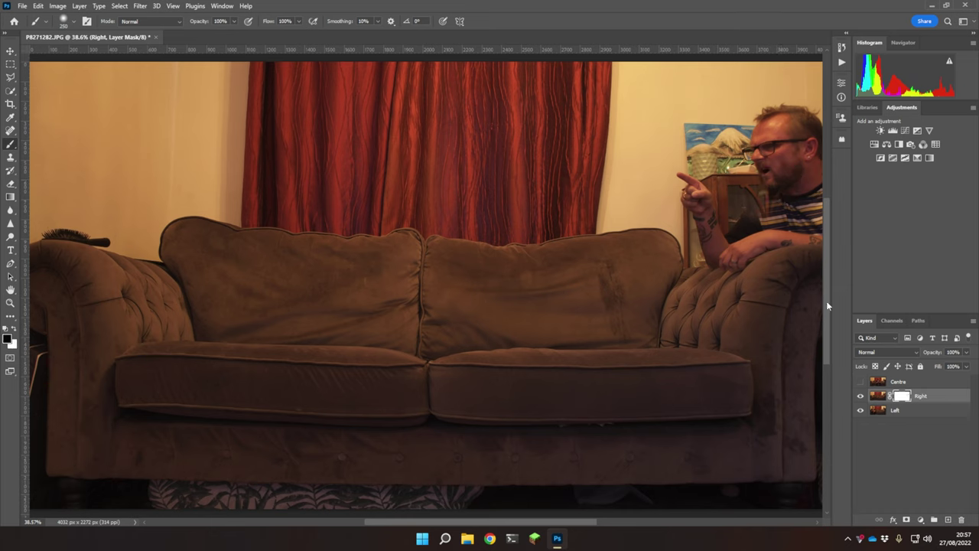
Paint black over the whole man on the Right layer's mask and invert the mask so only he is kept from that layer.
mouse_move(692, 188)
left_mouse_down()
mouse_move(706, 243)
mouse_move(758, 248)
mouse_move(746, 258)
mouse_move(778, 240)
mouse_move(819, 237)
mouse_move(814, 125)
mouse_move(791, 115)
mouse_move(771, 147)
mouse_move(789, 154)
mouse_move(791, 170)
mouse_move(793, 141)
mouse_move(777, 200)
mouse_move(771, 185)
mouse_move(797, 169)
mouse_move(785, 201)
mouse_move(779, 190)
mouse_move(807, 248)
mouse_move(820, 178)
left_mouse_up()
mouse_move(757, 149)
left_mouse_down()
mouse_move(772, 236)
mouse_move(776, 196)
mouse_move(796, 267)
mouse_move(762, 283)
left_mouse_up()
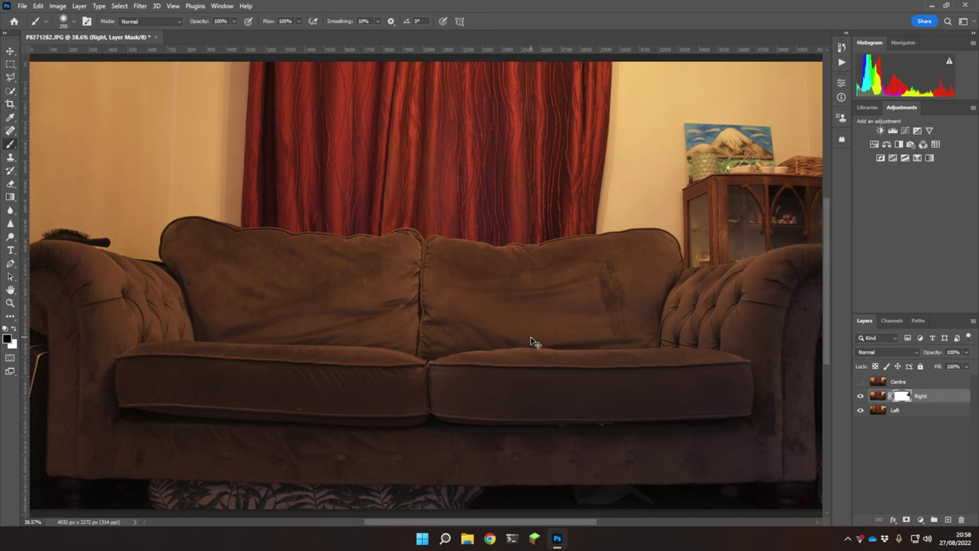
key("ctrl+i")
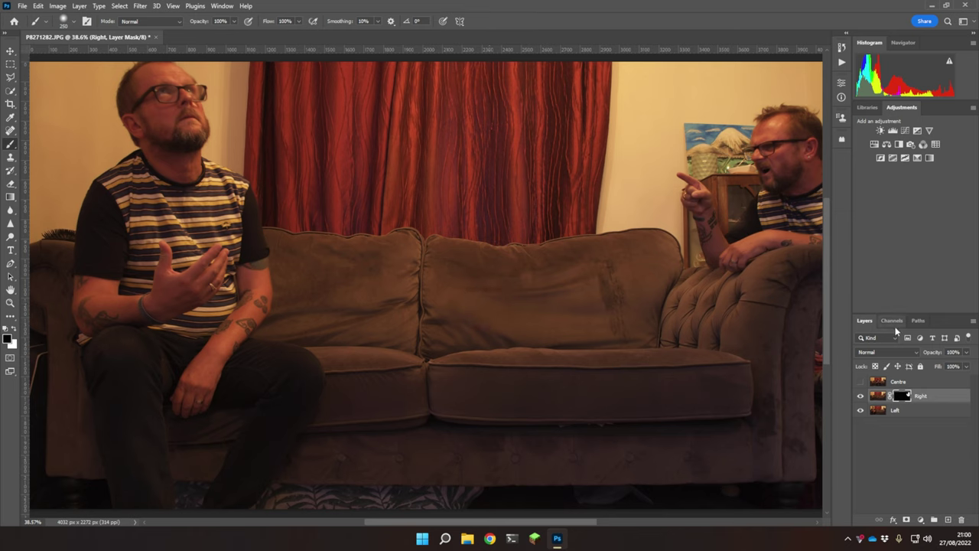
Show the Centre layer again and add a layer mask to it, leaving the mask active for editing.
left_click(860, 381)
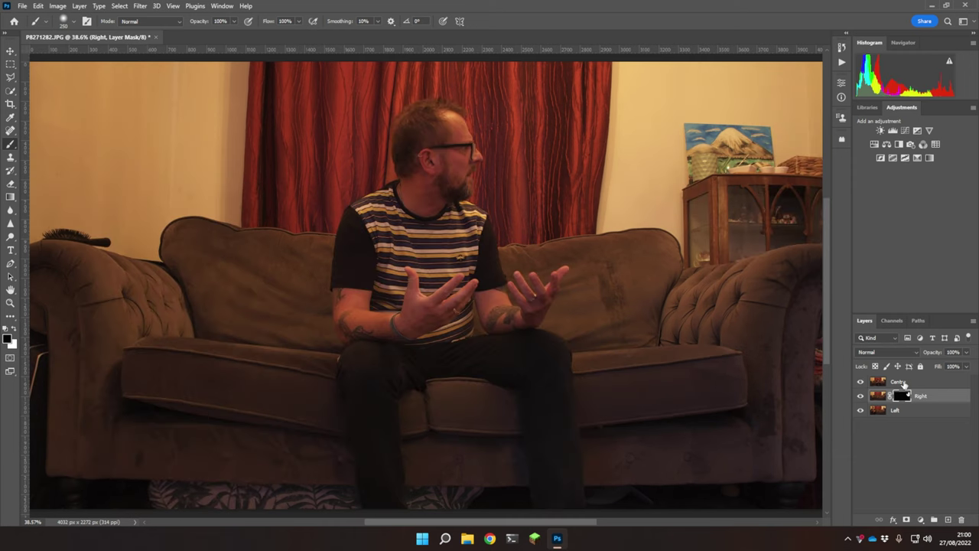
left_click(903, 383)
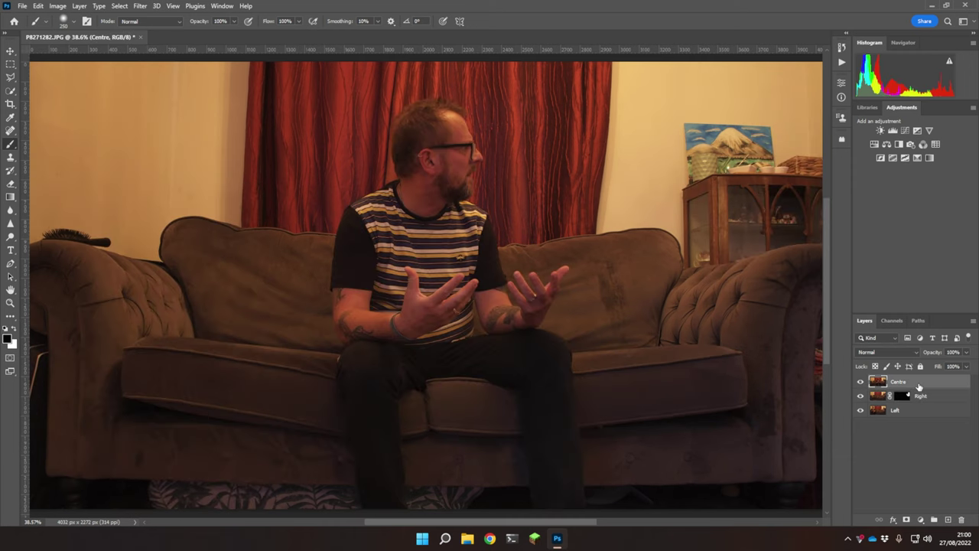
left_click(906, 520)
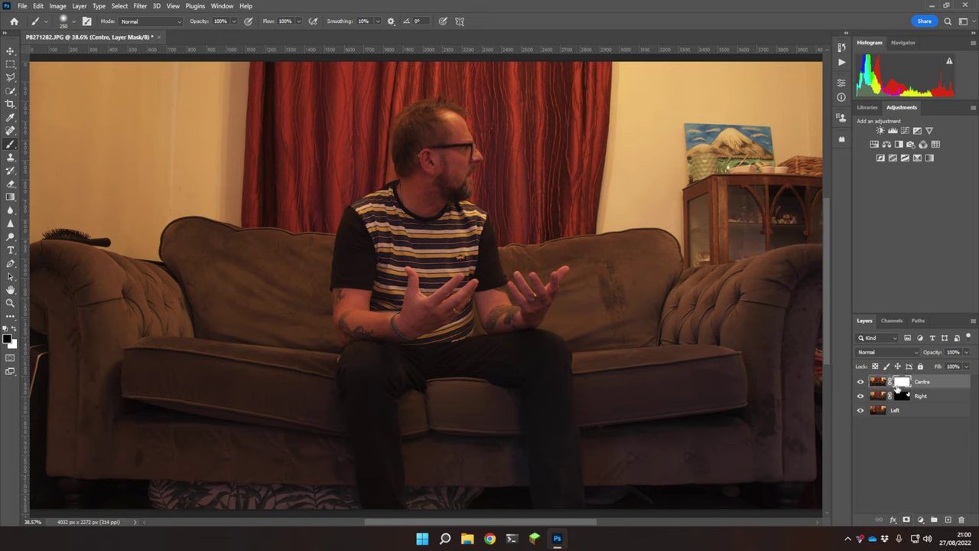
left_click(880, 385)
left_click(901, 382)
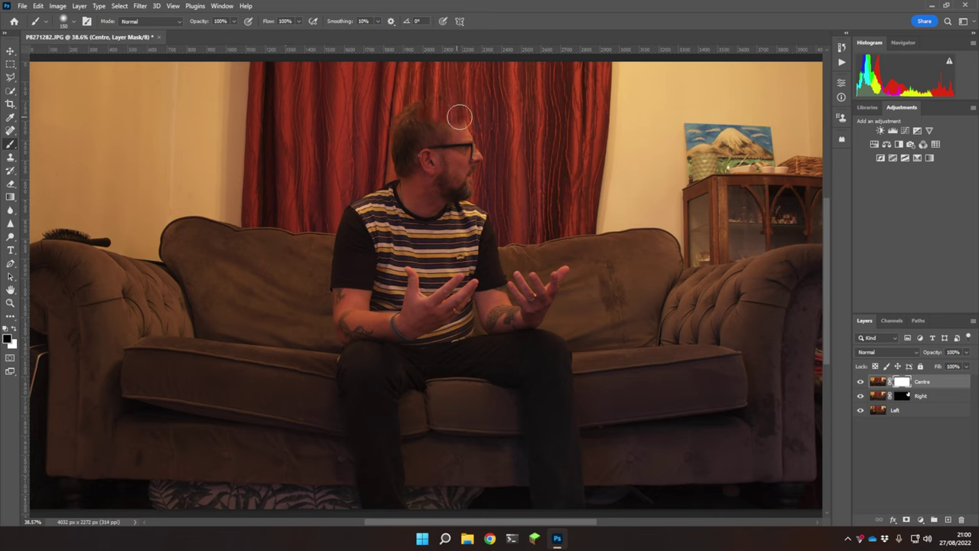
Paint black over the whole man on the Centre layer's mask and invert the mask so only he is kept from that layer.
mouse_move(460, 117)
left_mouse_down()
mouse_move(479, 157)
mouse_move(436, 214)
mouse_move(443, 142)
mouse_move(458, 152)
mouse_move(415, 111)
mouse_move(400, 173)
mouse_move(428, 163)
left_mouse_up()
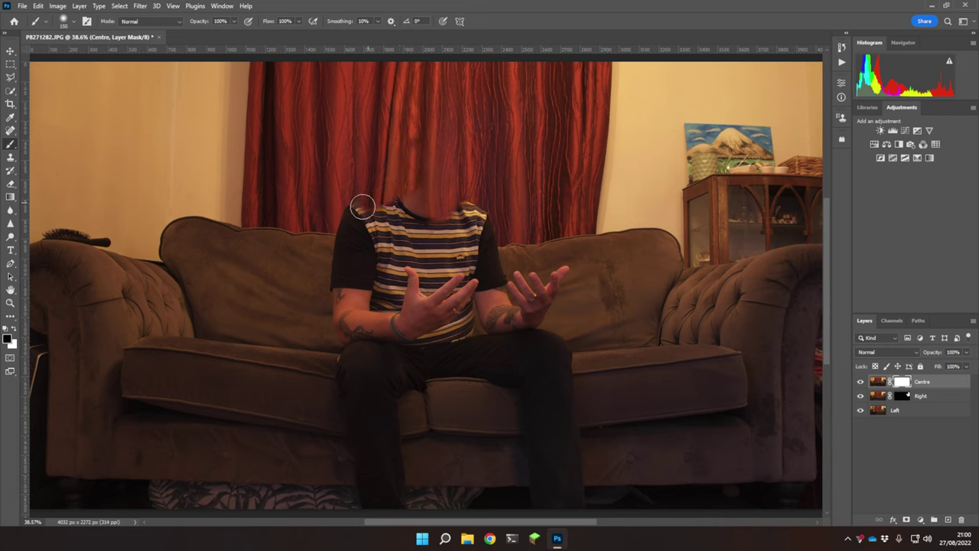
left_click_drag(344, 232, 334, 290)
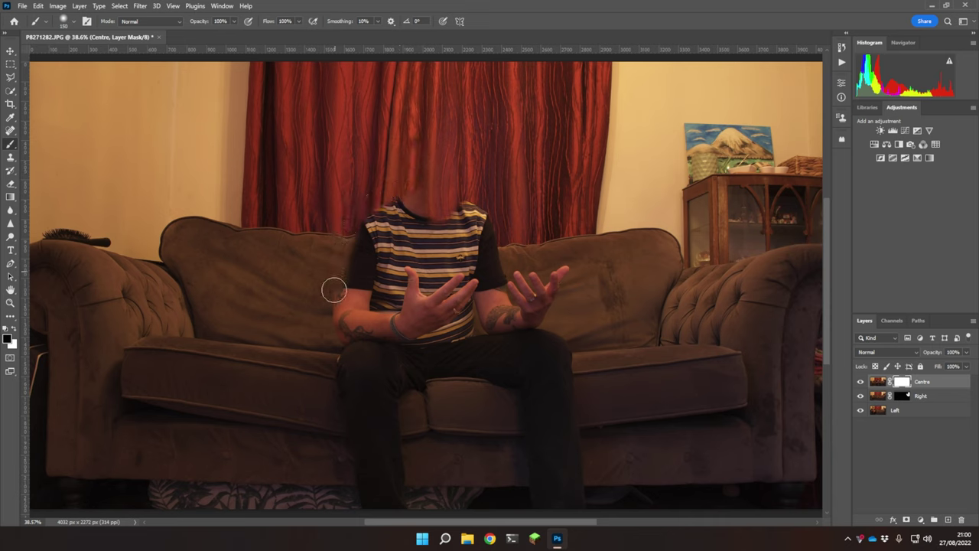
mouse_move(358, 326)
left_mouse_down()
mouse_move(382, 316)
mouse_move(420, 321)
mouse_move(411, 335)
mouse_move(437, 312)
mouse_move(430, 290)
mouse_move(417, 288)
mouse_move(417, 263)
mouse_move(487, 221)
mouse_move(446, 202)
mouse_move(427, 220)
mouse_move(503, 295)
mouse_move(544, 271)
mouse_move(543, 293)
mouse_move(575, 255)
mouse_move(554, 298)
mouse_move(521, 306)
mouse_move(559, 374)
mouse_move(560, 410)
mouse_move(564, 392)
mouse_move(581, 507)
mouse_move(524, 490)
mouse_move(521, 368)
mouse_move(457, 275)
mouse_move(451, 395)
mouse_move(474, 347)
mouse_move(489, 404)
mouse_move(376, 401)
mouse_move(384, 504)
mouse_move(391, 447)
mouse_move(391, 474)
mouse_move(423, 436)
mouse_move(429, 448)
mouse_move(506, 443)
mouse_move(431, 461)
mouse_move(489, 421)
mouse_move(594, 426)
left_mouse_up()
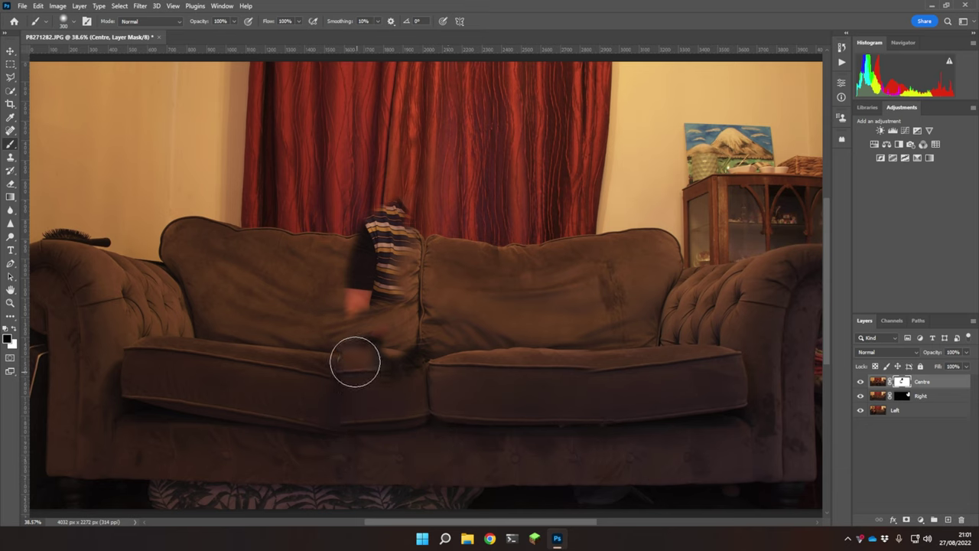
mouse_move(355, 361)
left_mouse_down()
mouse_move(427, 359)
mouse_move(405, 347)
mouse_move(368, 294)
mouse_move(399, 202)
mouse_move(393, 243)
mouse_move(362, 269)
left_mouse_up()
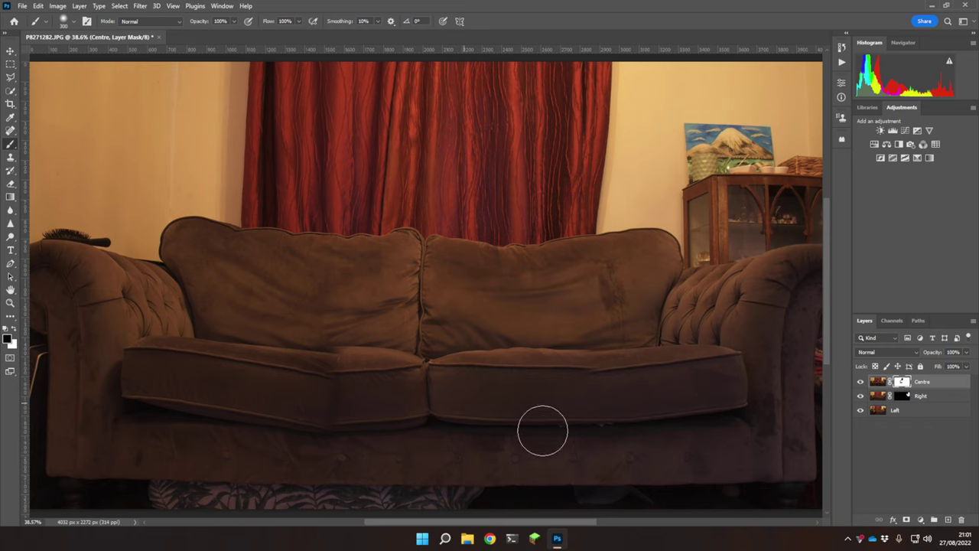
mouse_move(405, 492)
left_mouse_down()
mouse_move(372, 466)
mouse_move(390, 461)
left_mouse_up()
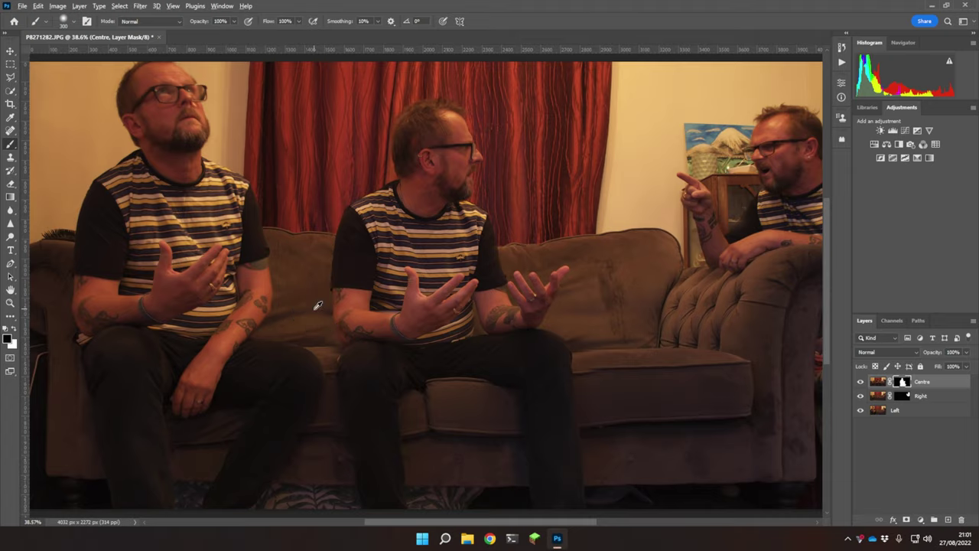
Reduce the brush size to 100 px and raise its hardness to 77% for detailed work near the centre man's forearm.
scroll(317, 305, "up", 5)
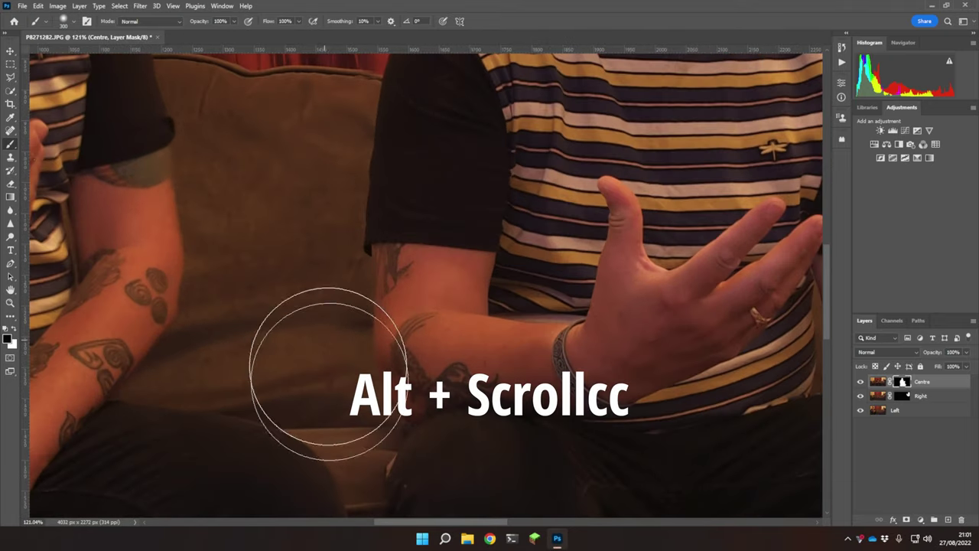
key("bracketleft")
key("bracketleft")
key("bracketleft")
key("bracketleft")
key("bracketleft")
key("bracketleft")
key("bracketleft")
key("bracketleft")
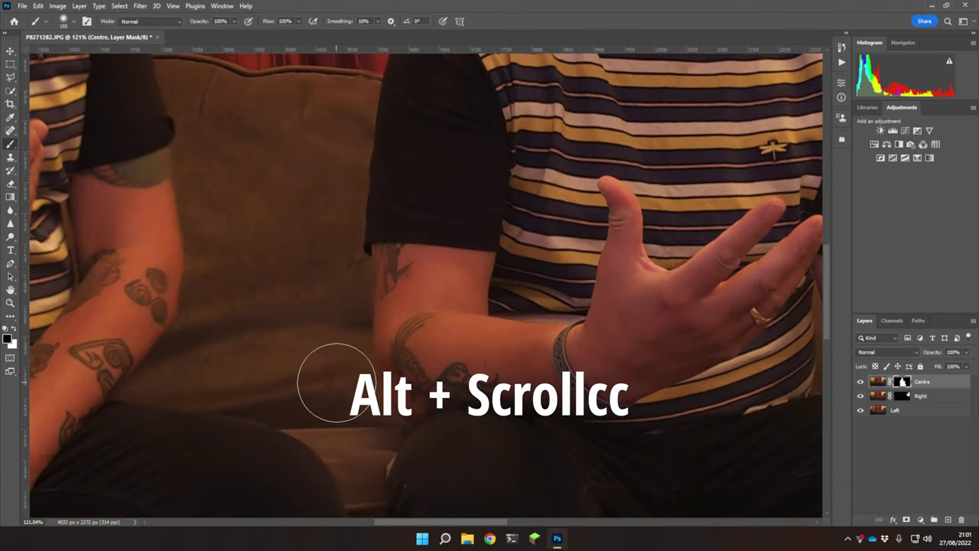
key("bracketleft")
key("bracketleft")
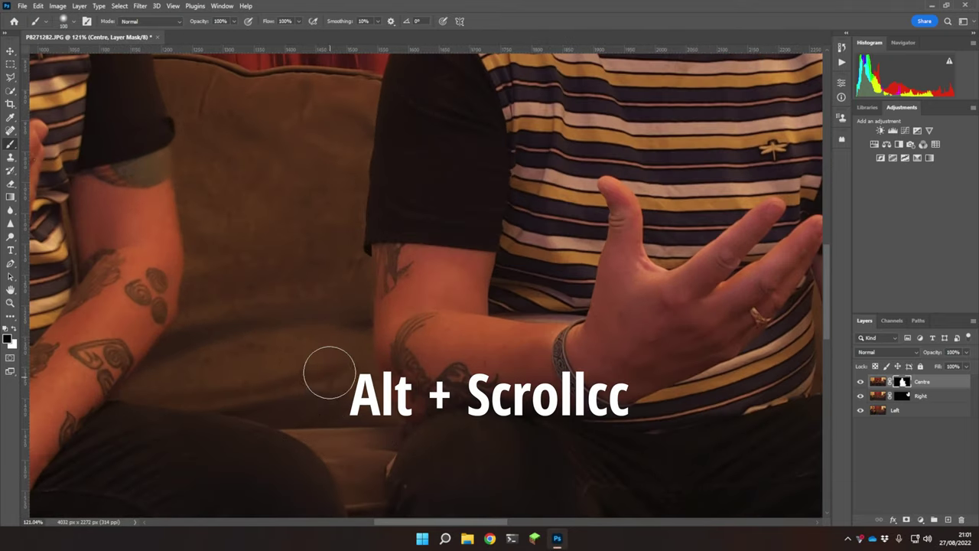
left_click(74, 22)
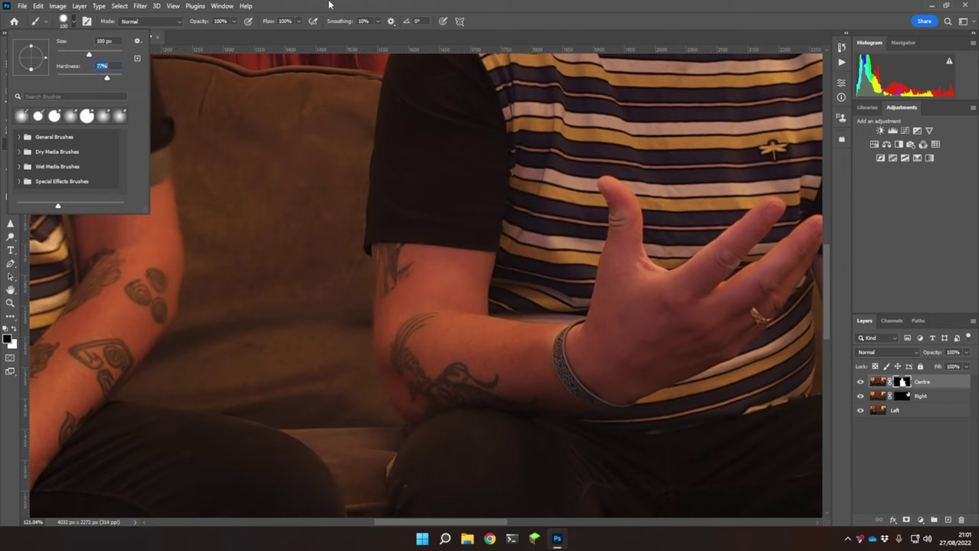
key("Return")
Clean up the Centre layer's mask in black around the man's elbow and knee, using progressively smaller brushes from 90 px down.
key("bracketleft")
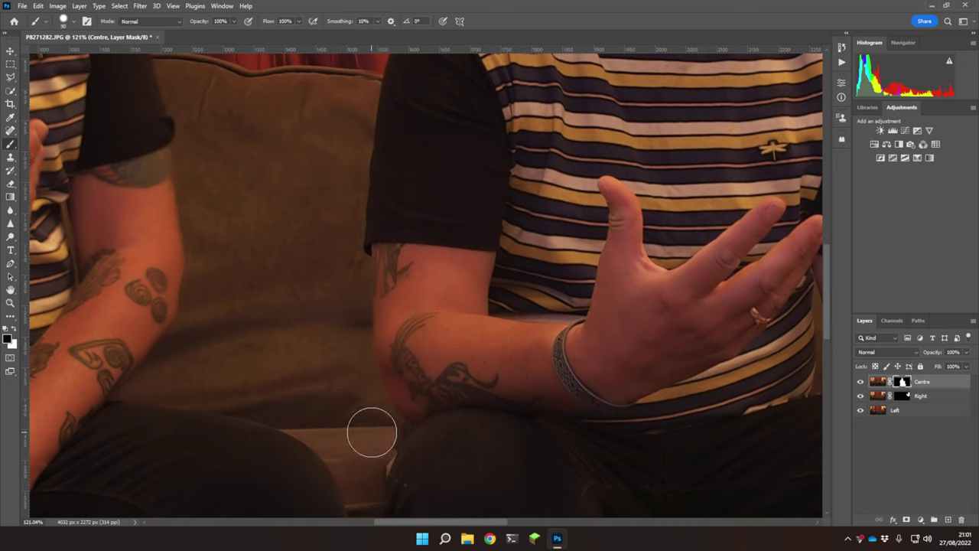
left_click_drag(372, 432, 345, 396)
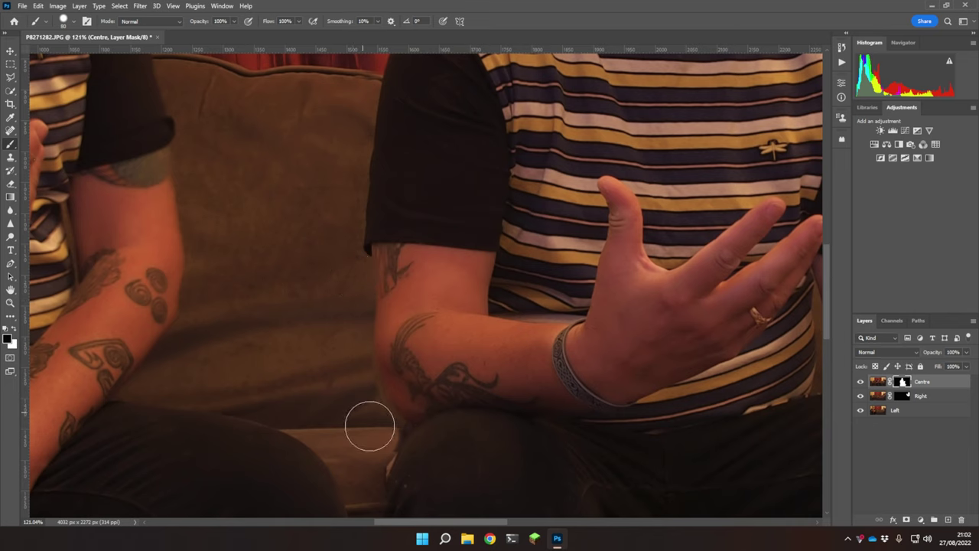
key("bracketleft")
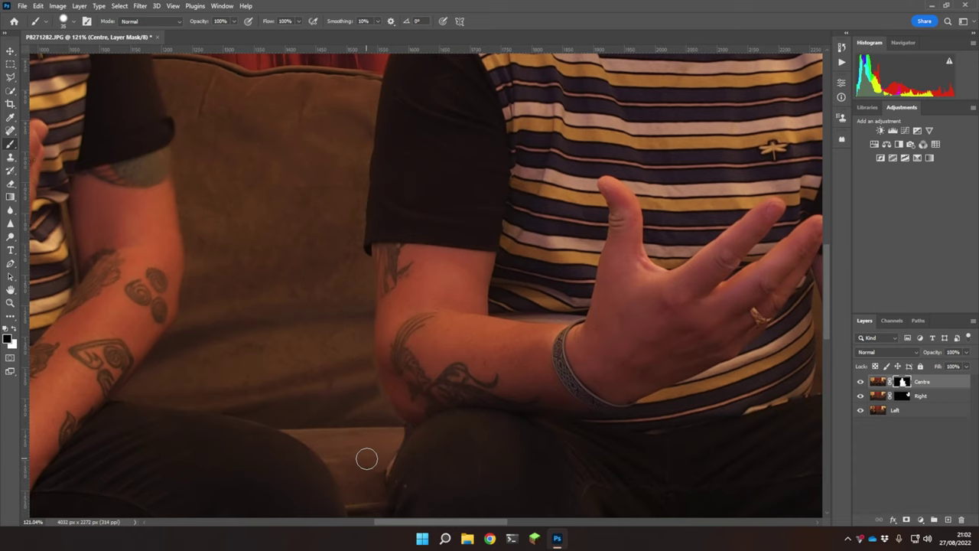
left_click_drag(366, 455, 417, 149)
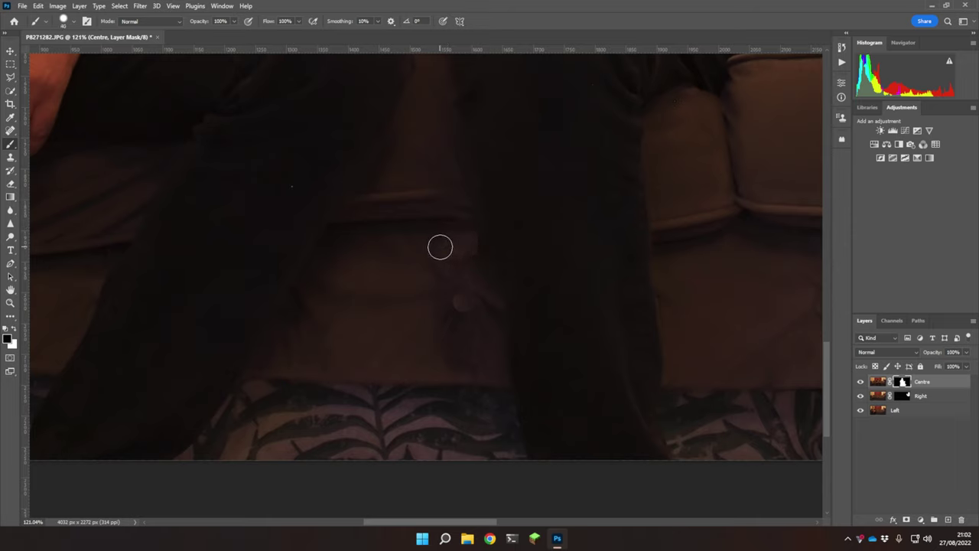
Enlarge the brush to 200 px and paint the Centre layer's mask black over the sofa base beside the centre man's leg.
key("bracketright")
key("bracketright")
key("bracketright")
key("bracketright")
key("bracketright")
key("bracketright")
key("bracketright")
key("bracketright")
key("bracketright")
key("bracketright")
key("bracketright")
key("bracketright")
key("bracketright")
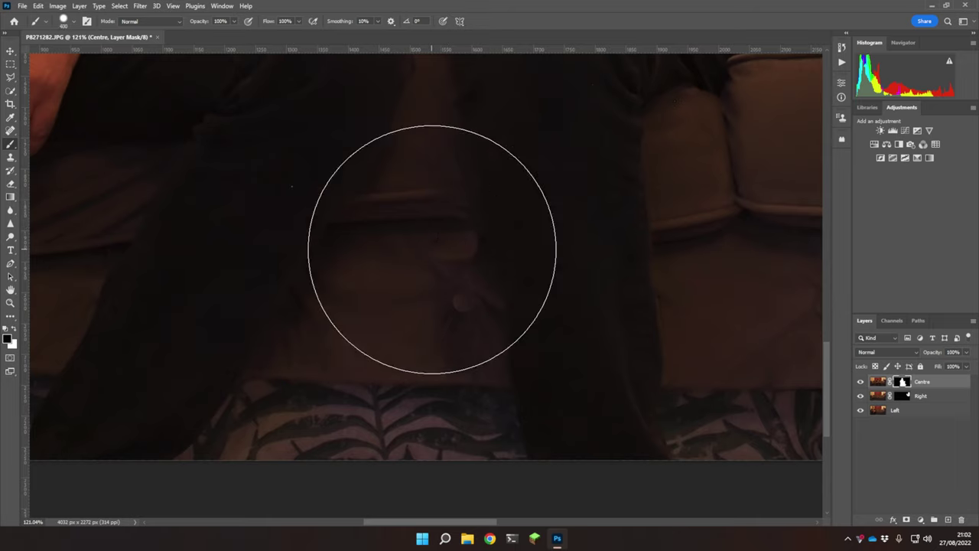
key("bracketright")
key("bracketright")
key("bracketleft")
key("bracketleft")
key("bracketleft")
key("bracketleft")
key("bracketleft")
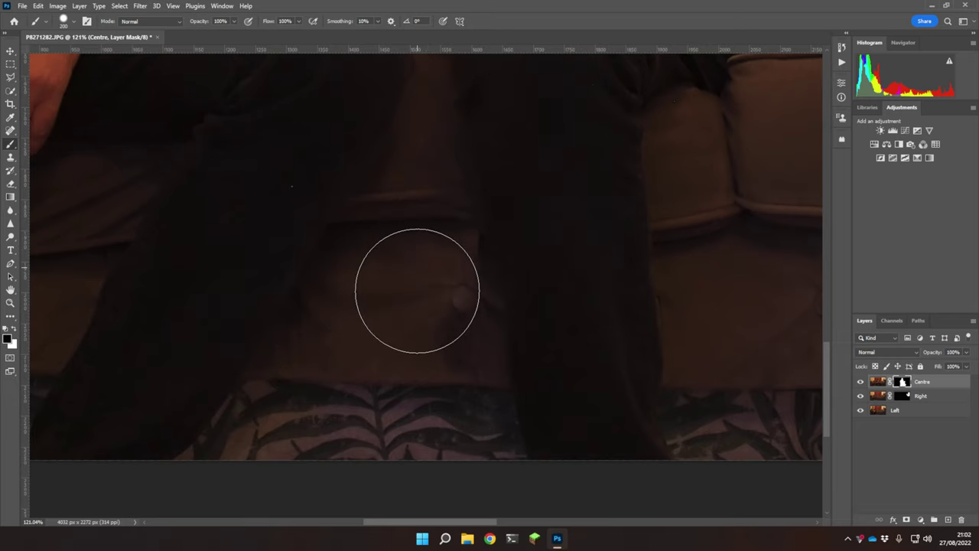